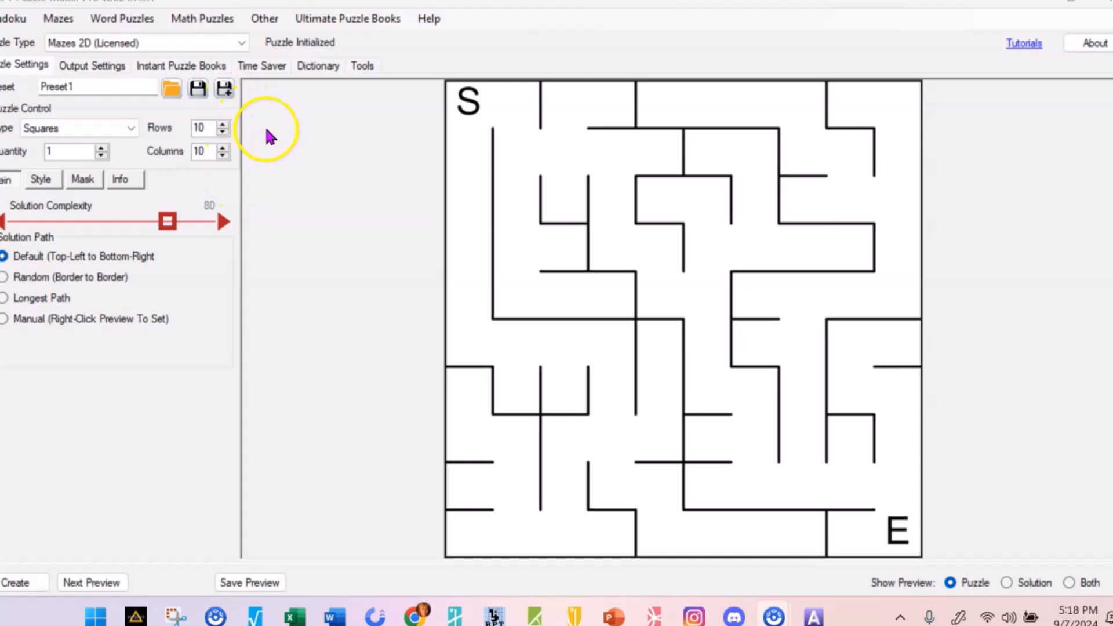
Step: Change the puzzle type from Mazes 2D to Bingo
left_click(242, 43)
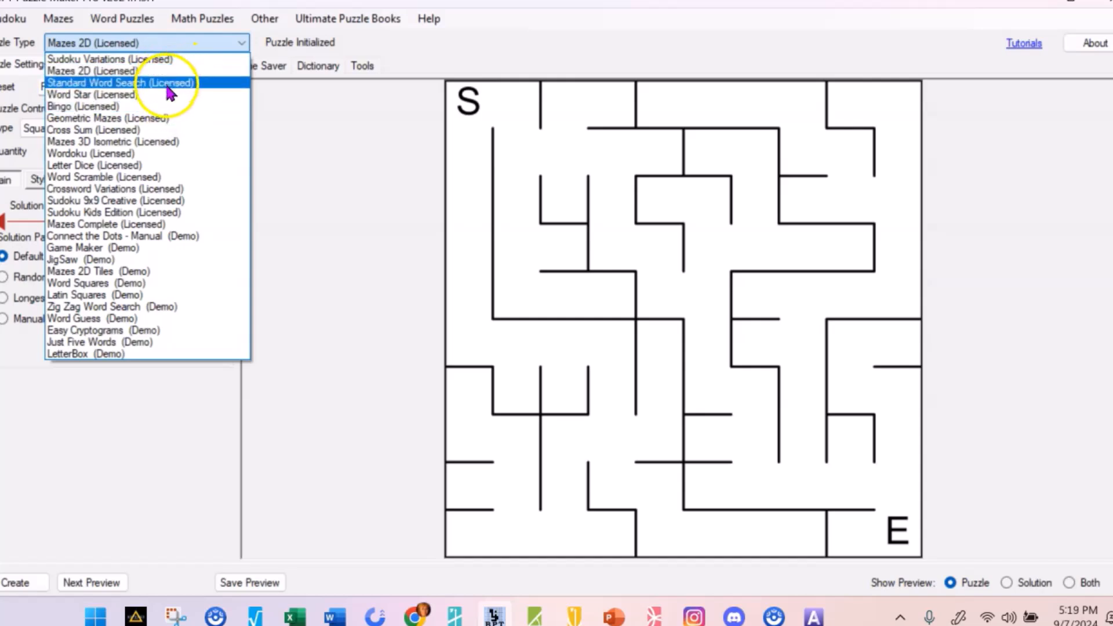
left_click(181, 112)
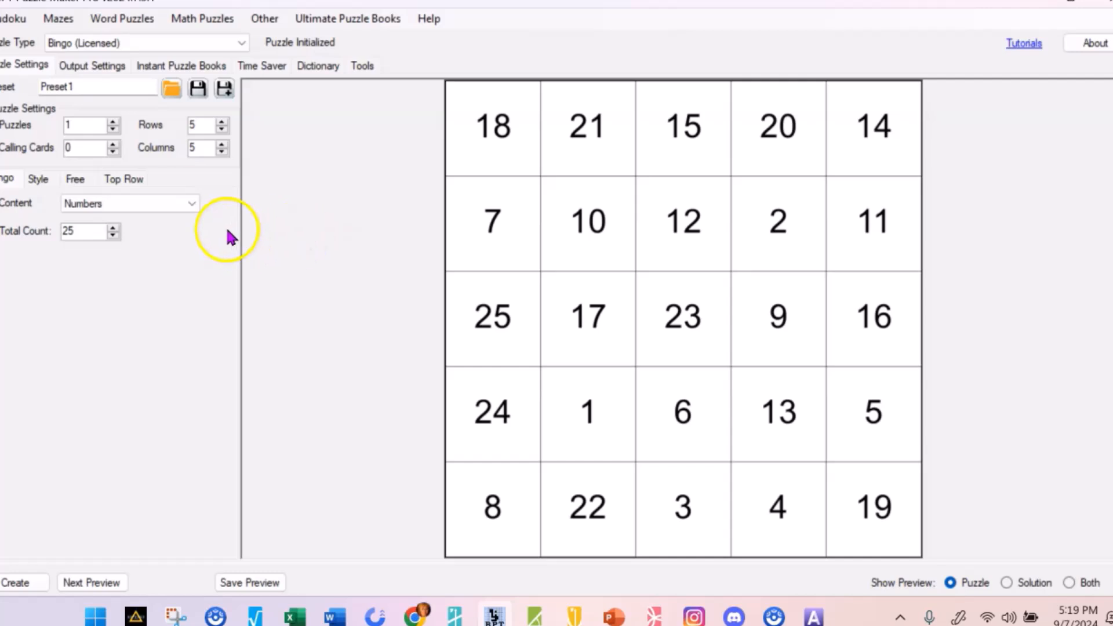
Step: Try Text and Roman Numerals as the content type of the bingo cards
left_click(193, 203)
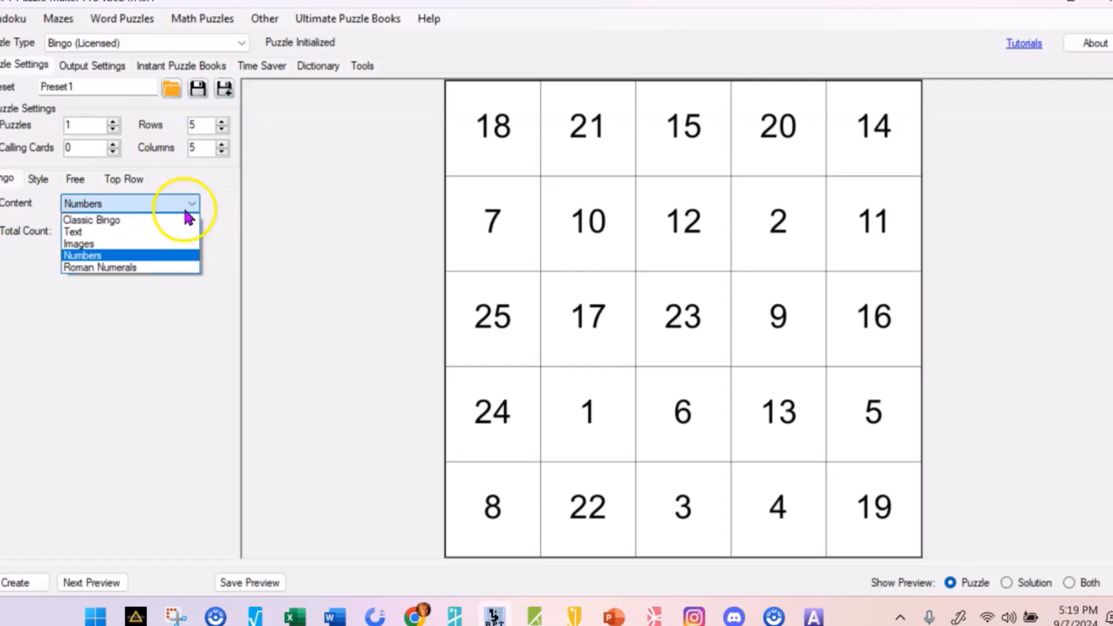
left_click(162, 238)
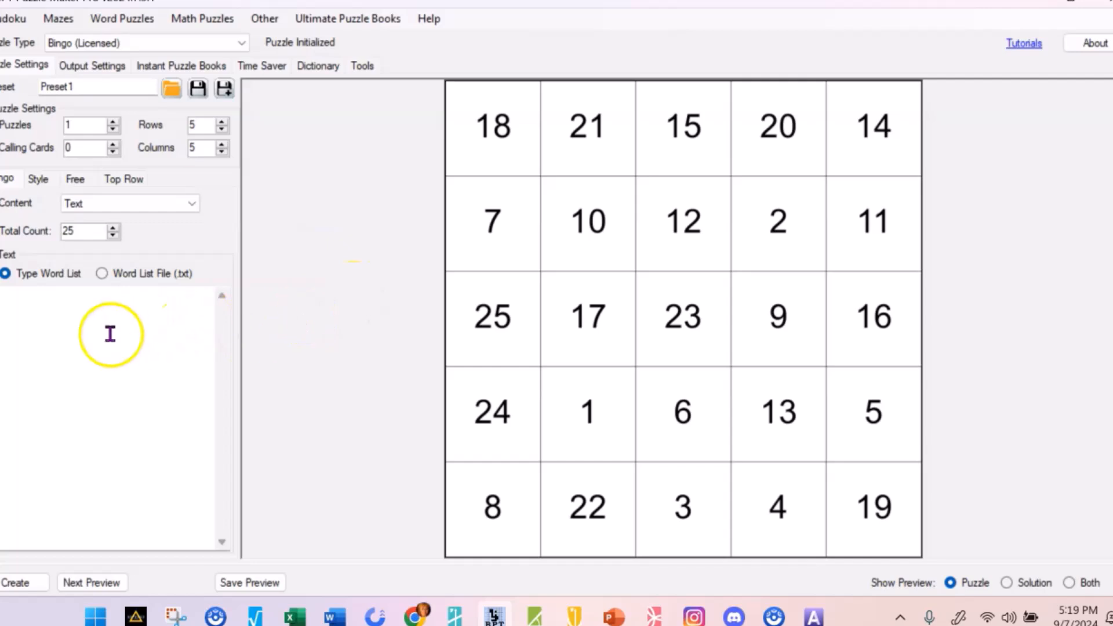
left_click(109, 314)
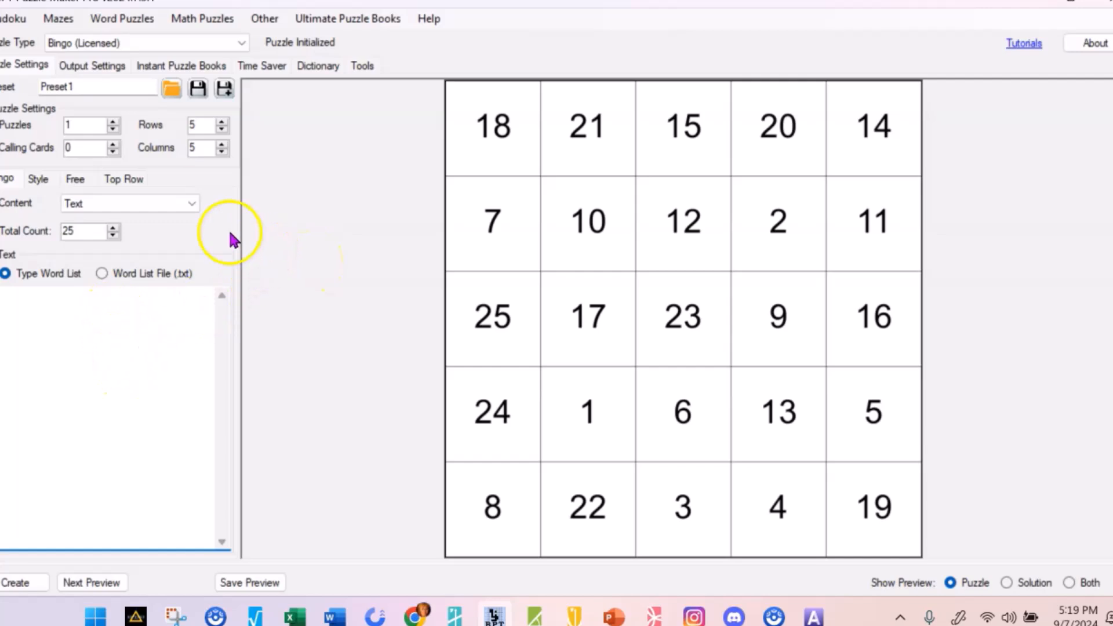
left_click(192, 202)
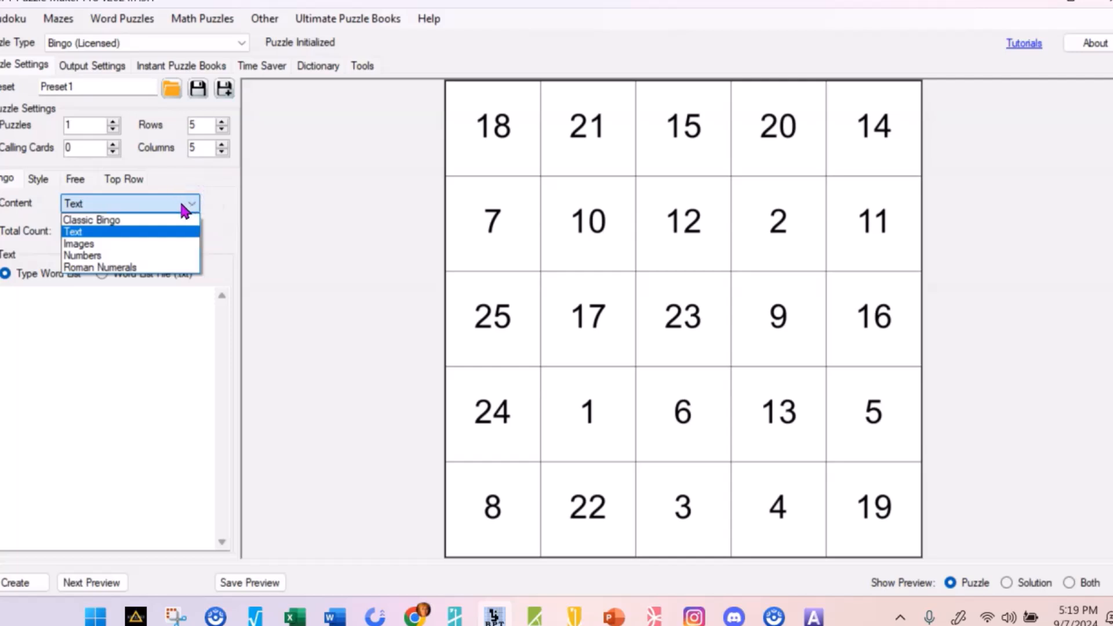
left_click(165, 268)
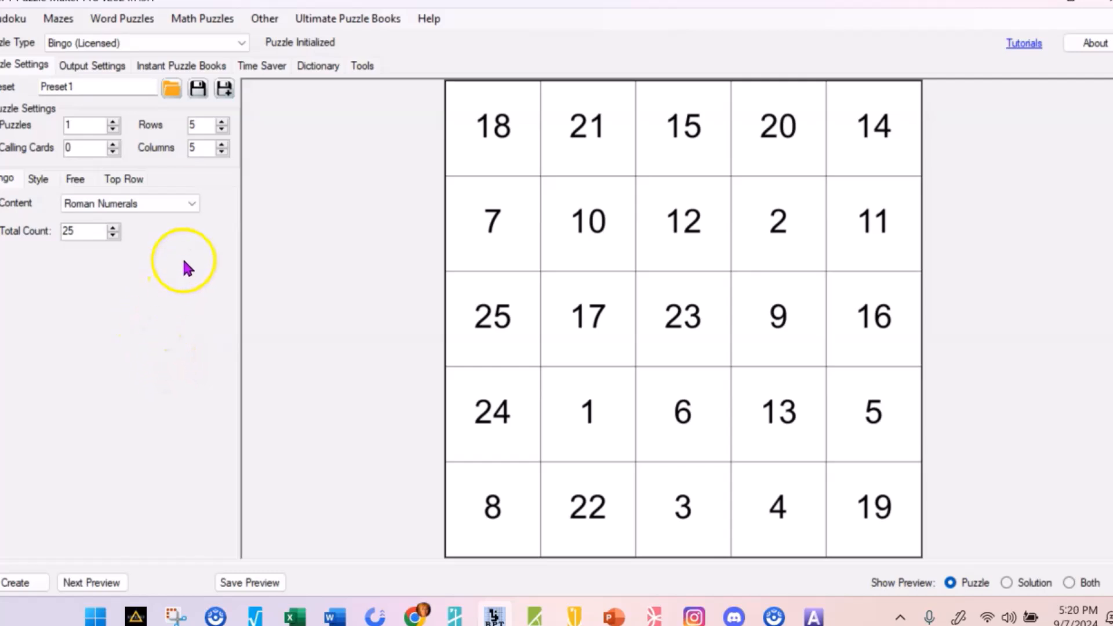
Step: Set the bingo content to Images and load 1.png from the desktop's Monster Mischief folder into the first image slot
left_click(193, 203)
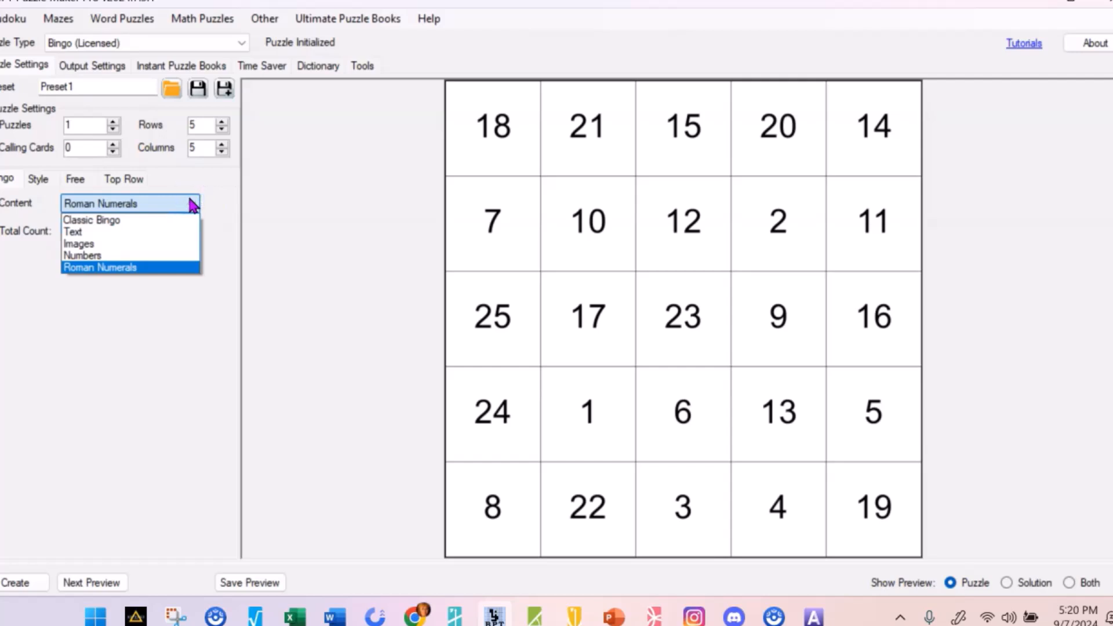
left_click(177, 244)
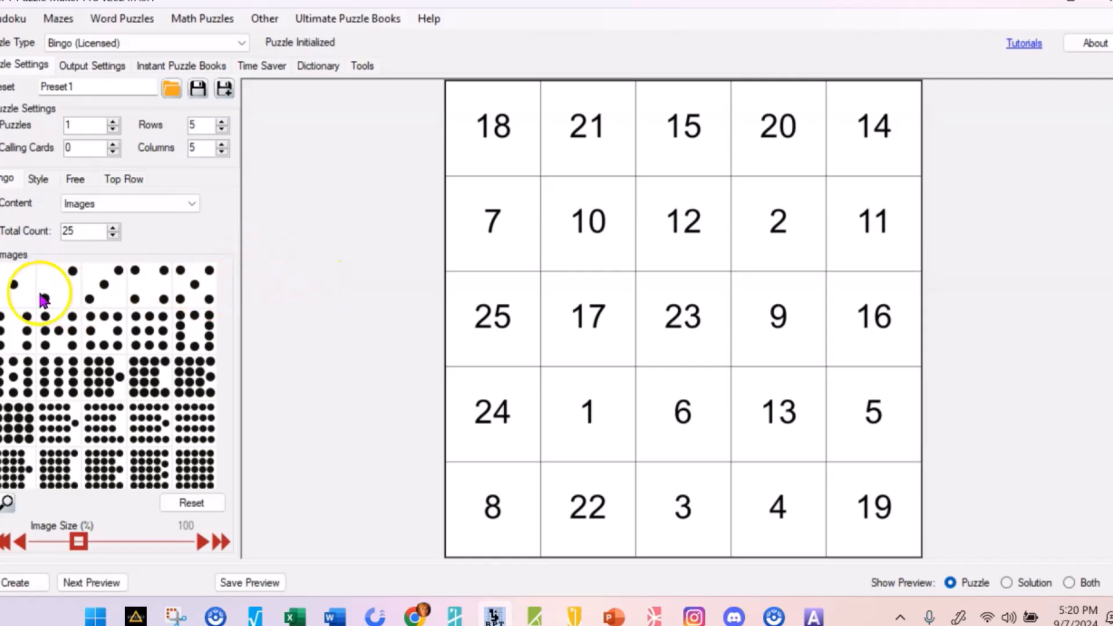
left_click(18, 282)
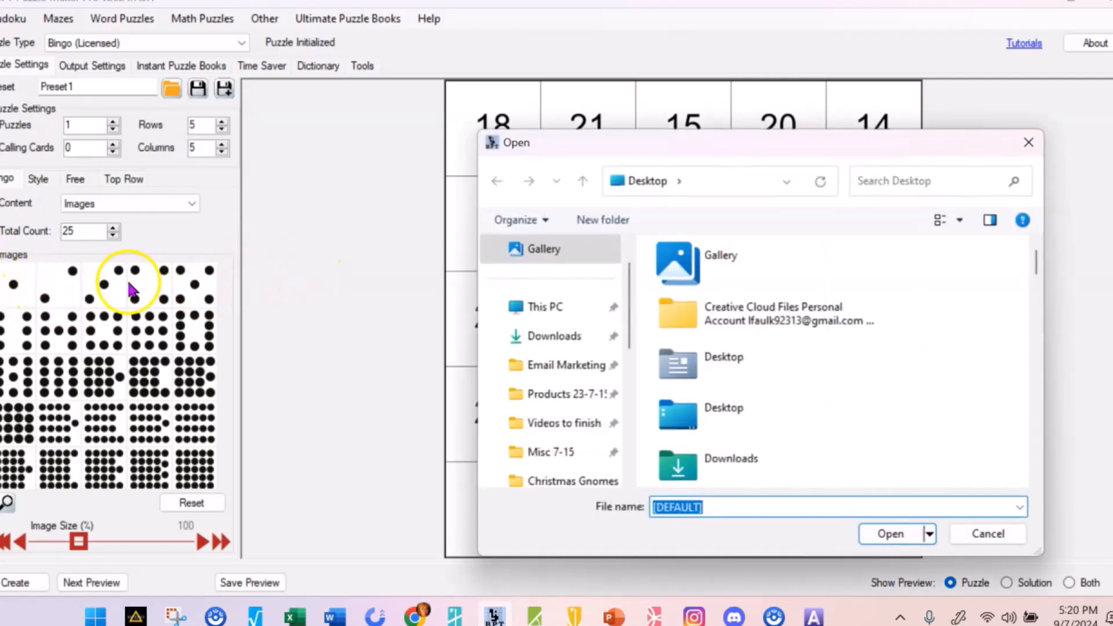
scroll(748, 304, "down", 5)
scroll(791, 384, "down", 4)
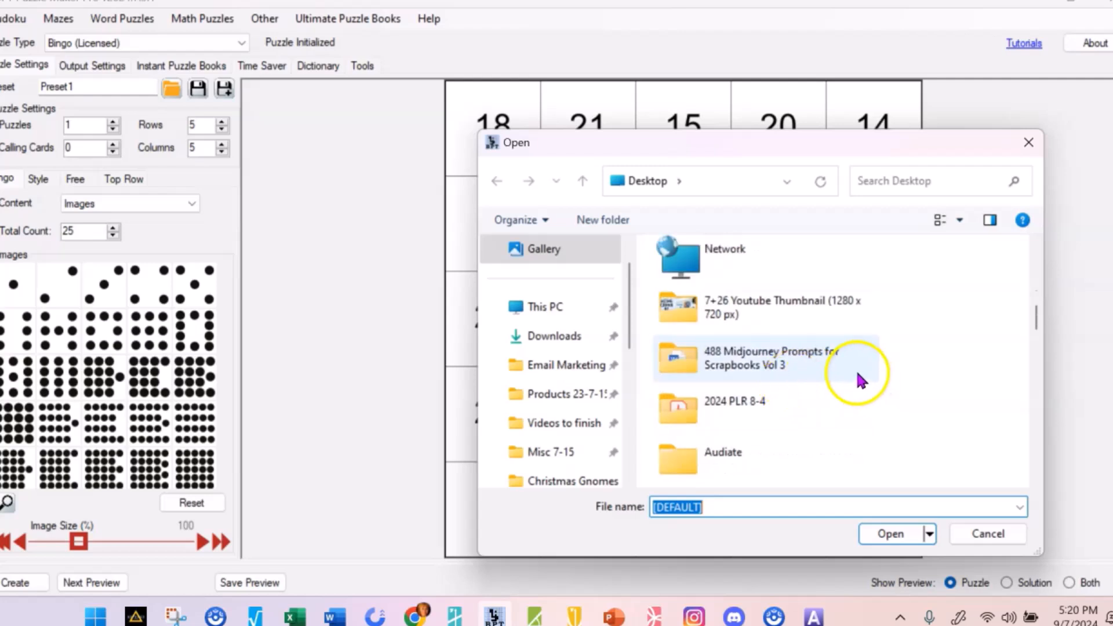
scroll(854, 368, "down", 2)
scroll(849, 371, "down", 2)
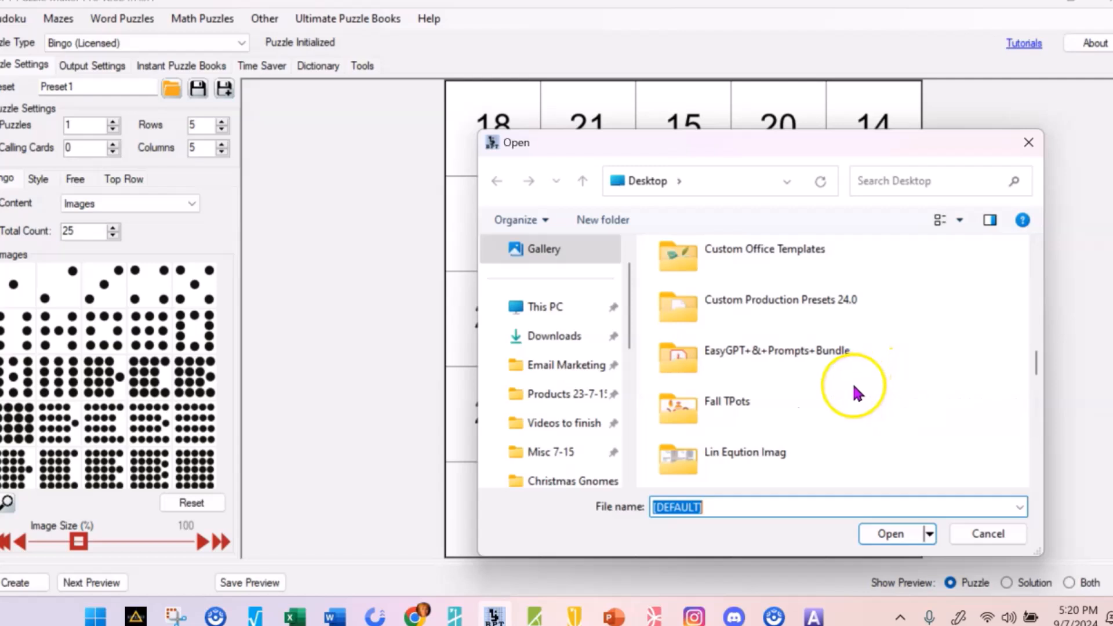
scroll(854, 383, "up", 6)
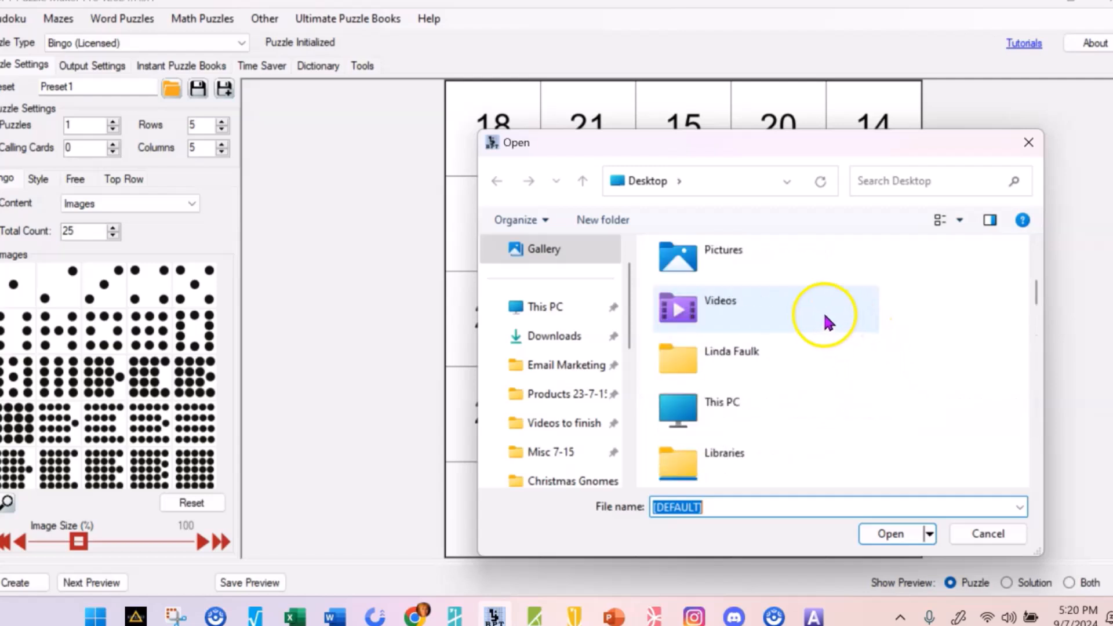
scroll(817, 313, "up", 1)
left_click(750, 256)
double_click(750, 256)
scroll(832, 342, "down", 1)
double_click(757, 377)
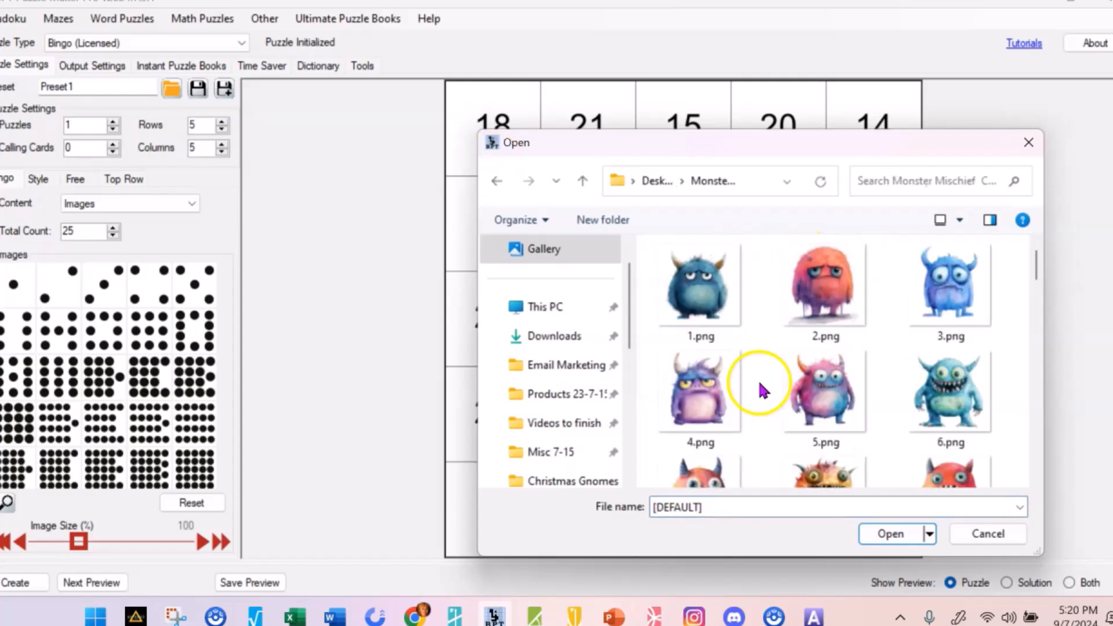
double_click(701, 297)
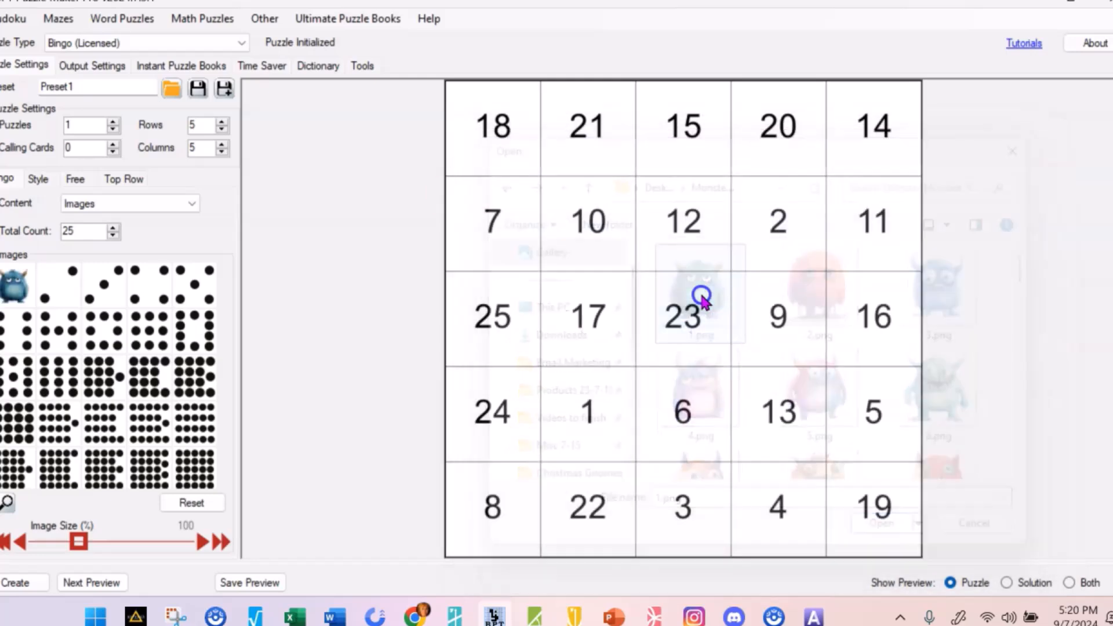
Step: Load 2.png and 3.png from the monster folder into the second and third image slots
left_click(64, 285)
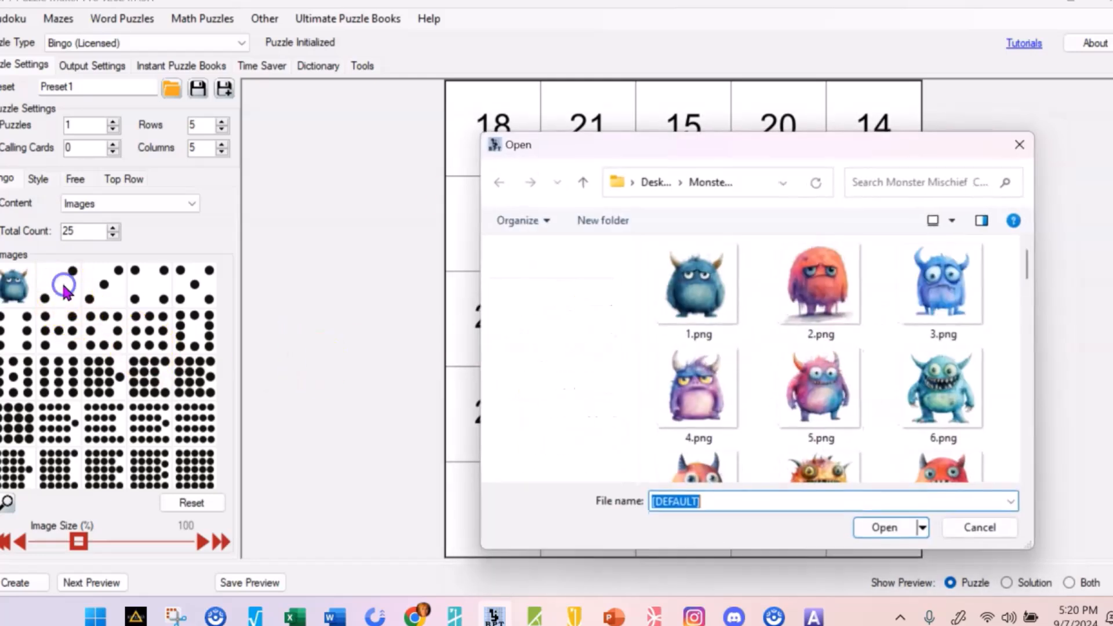
left_click(838, 292)
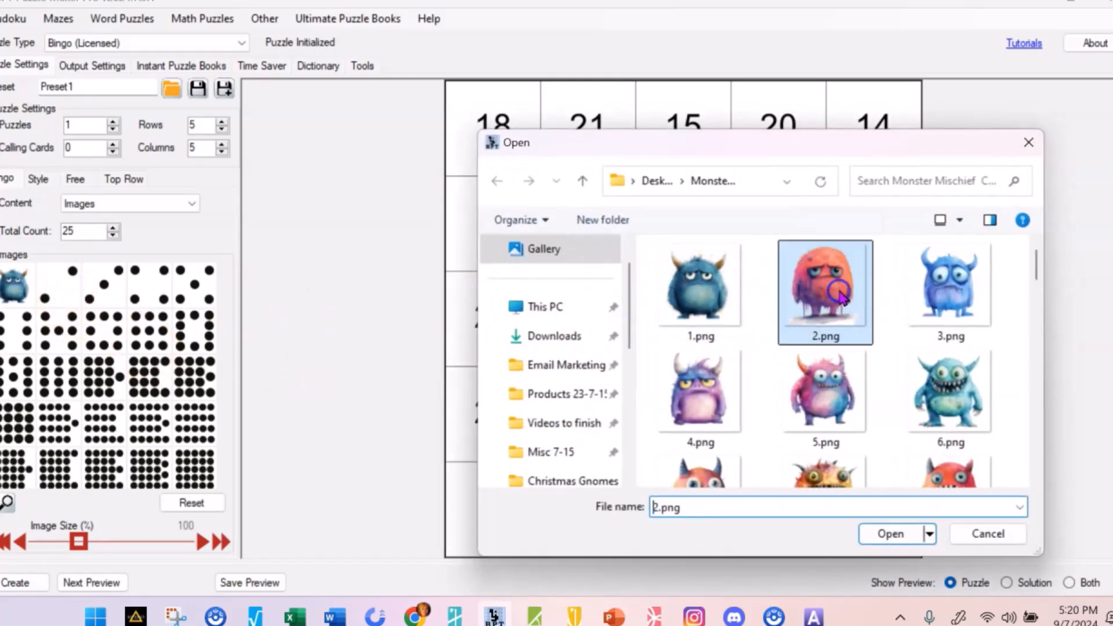
double_click(839, 292)
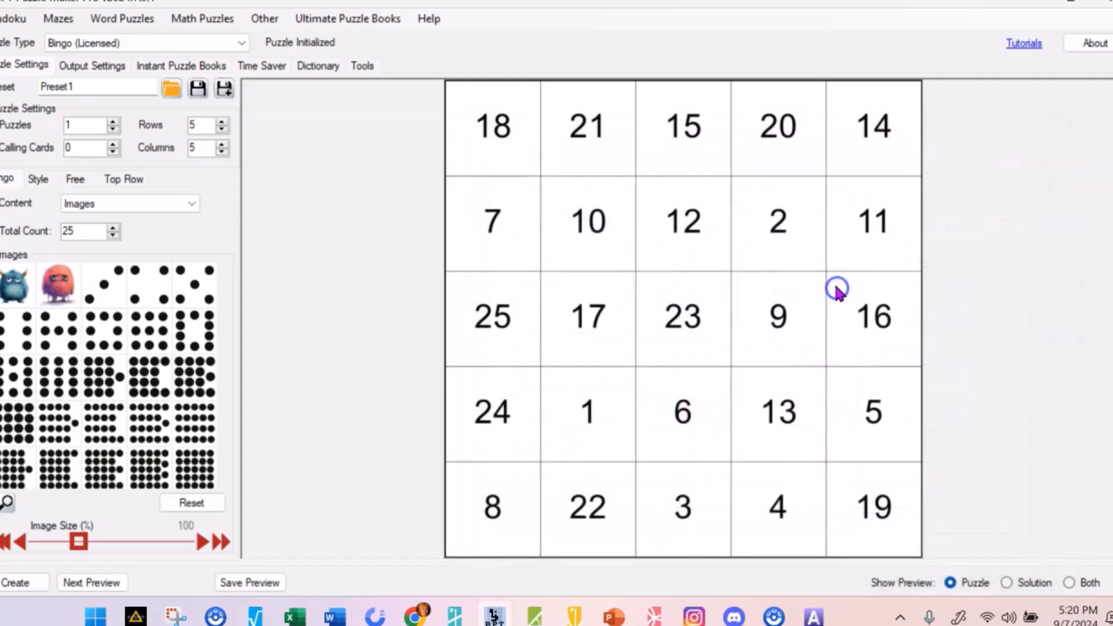
left_click(111, 296)
left_click(921, 287)
double_click(939, 290)
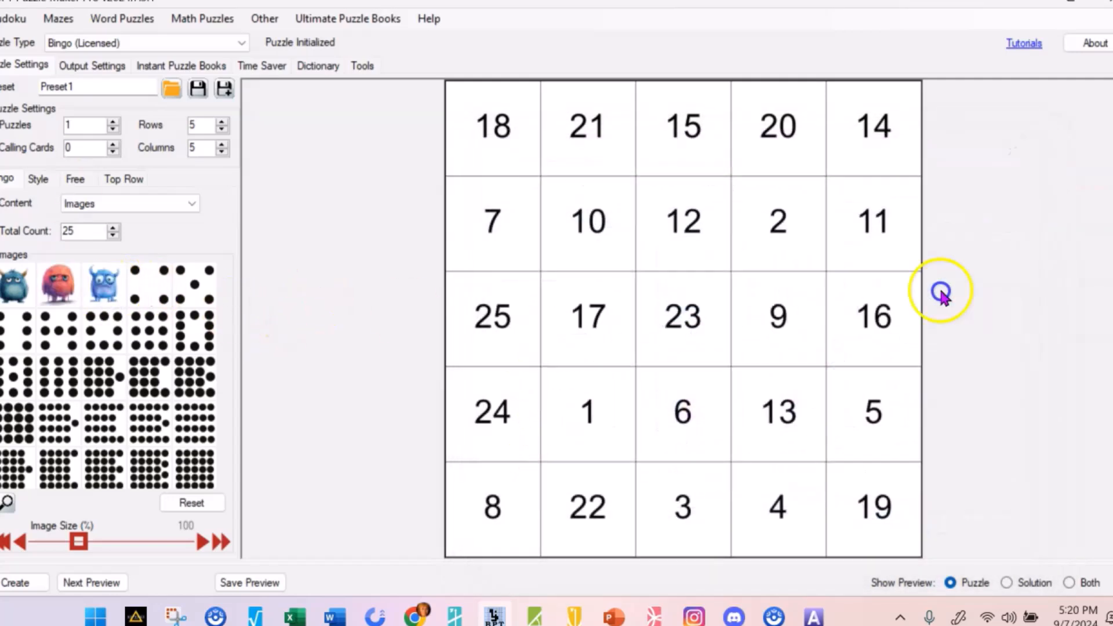
Step: Fill the fourth, fifth and sixth image slots with 4.png, 5.png and 6.png
left_click(151, 290)
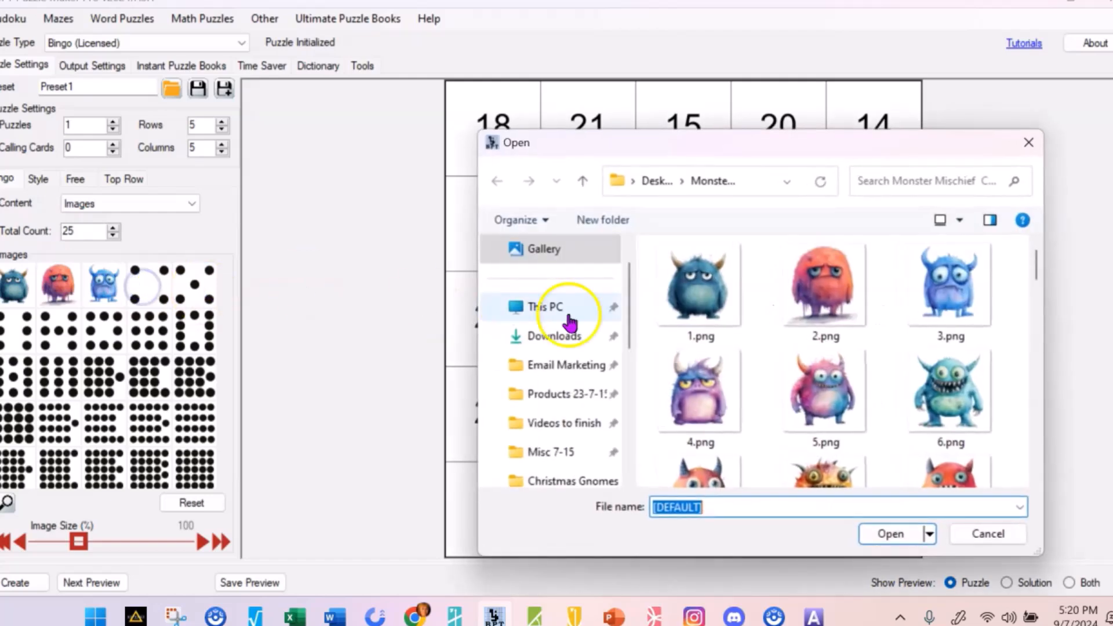
left_click(686, 376)
double_click(687, 382)
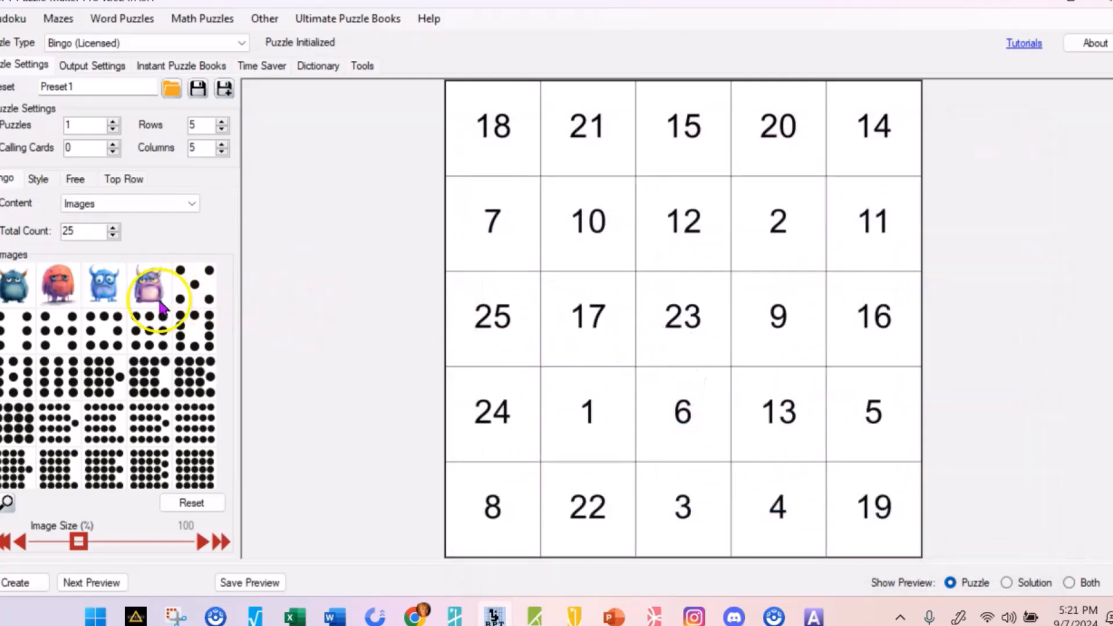
left_click(194, 285)
left_click(823, 399)
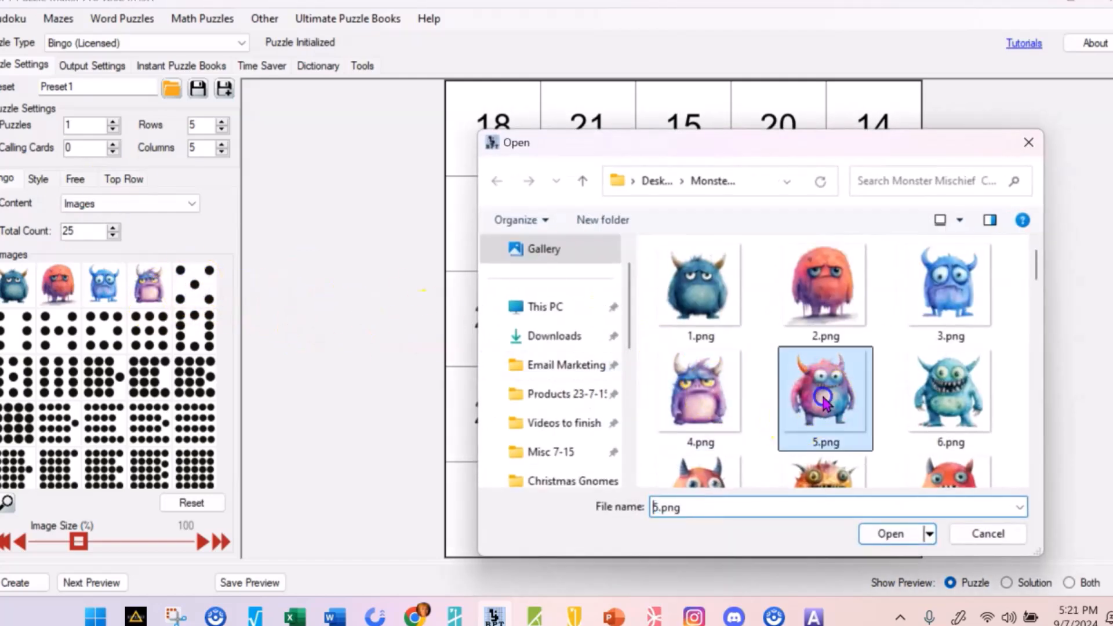
double_click(823, 399)
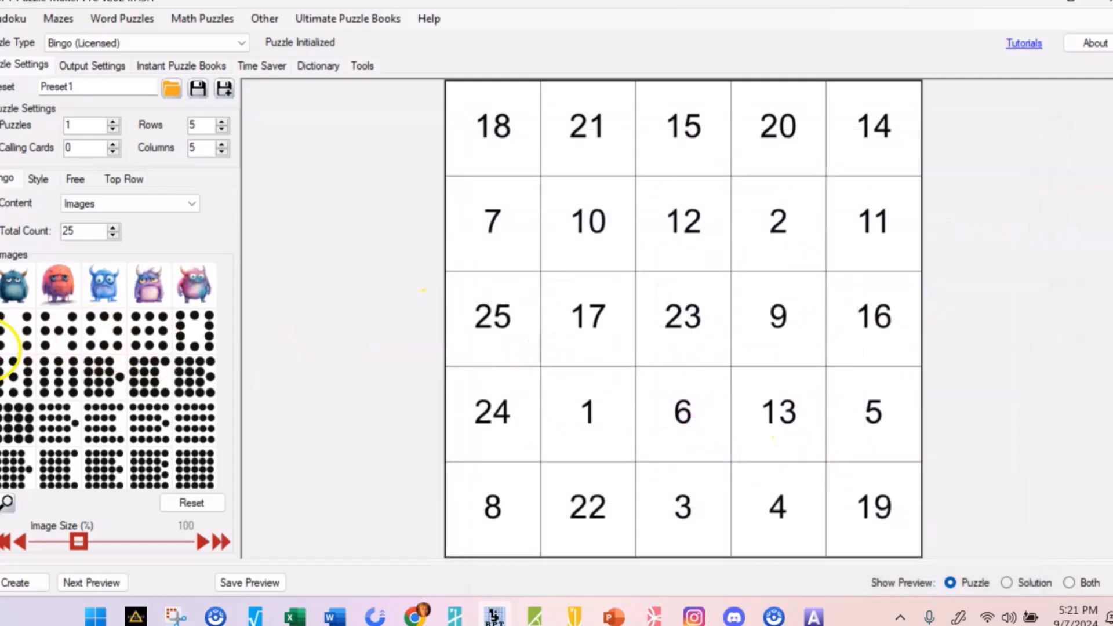
left_click(20, 331)
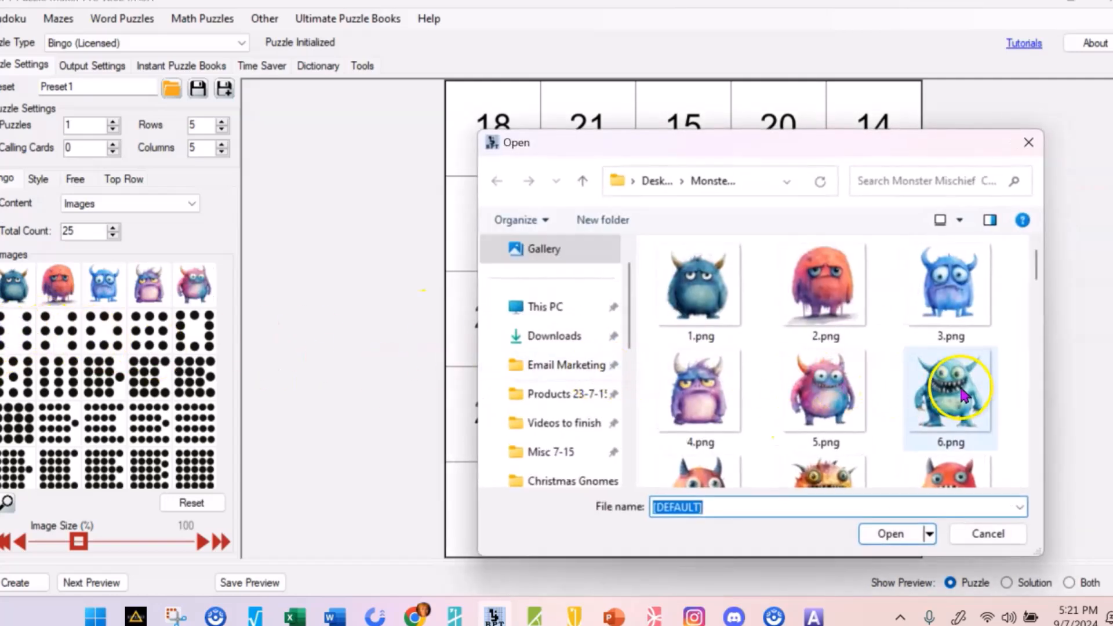
double_click(965, 395)
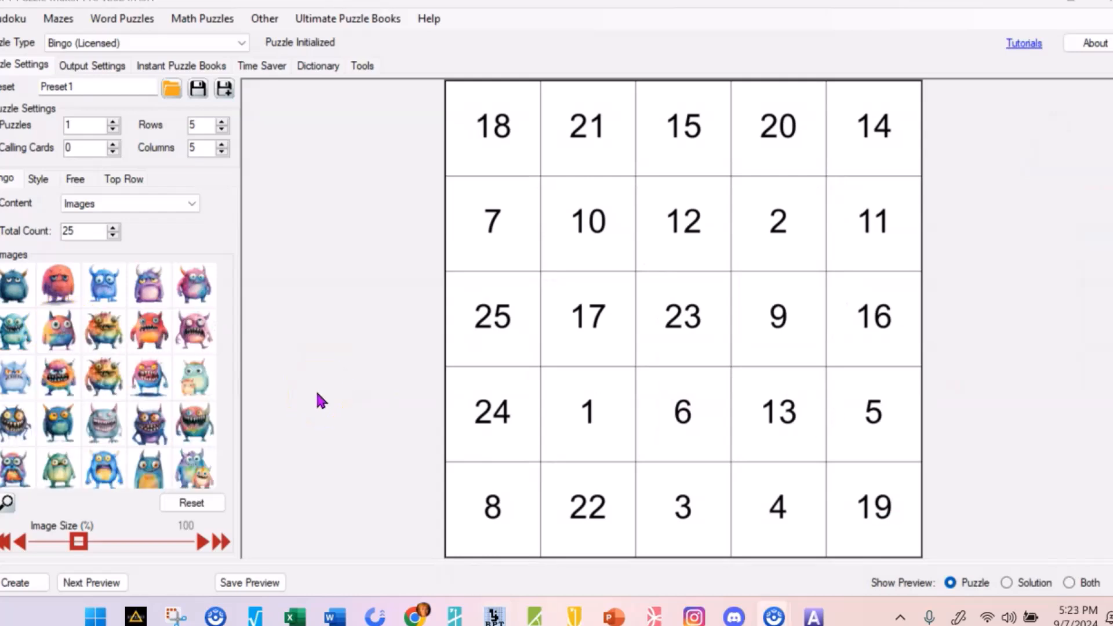
Step: Review the style settings and add a free square to the bingo cards
left_click(38, 180)
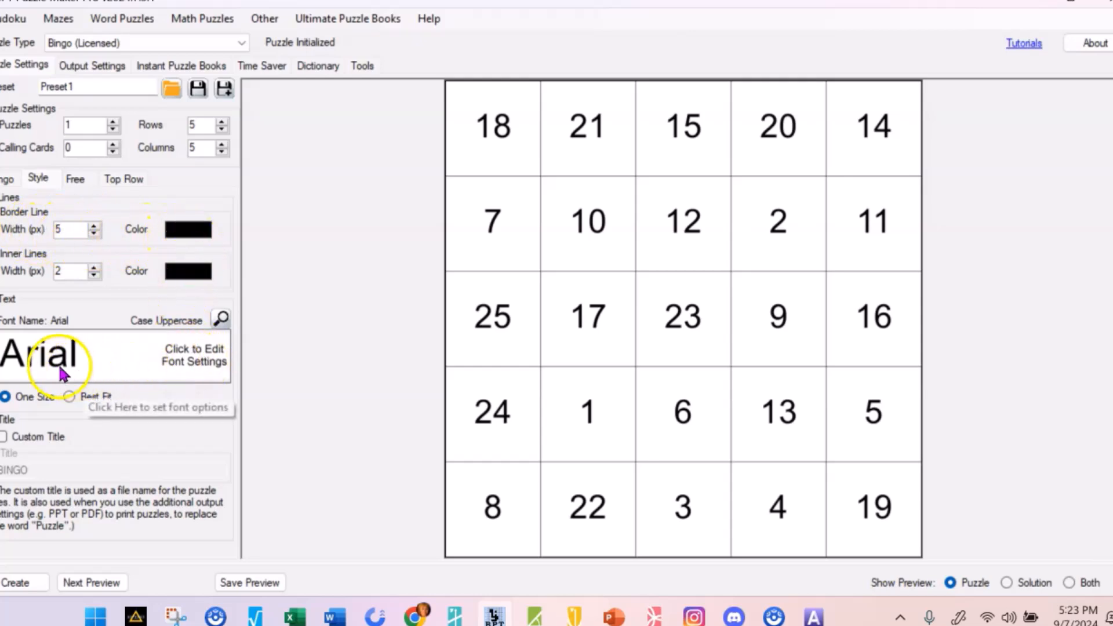
left_click(77, 179)
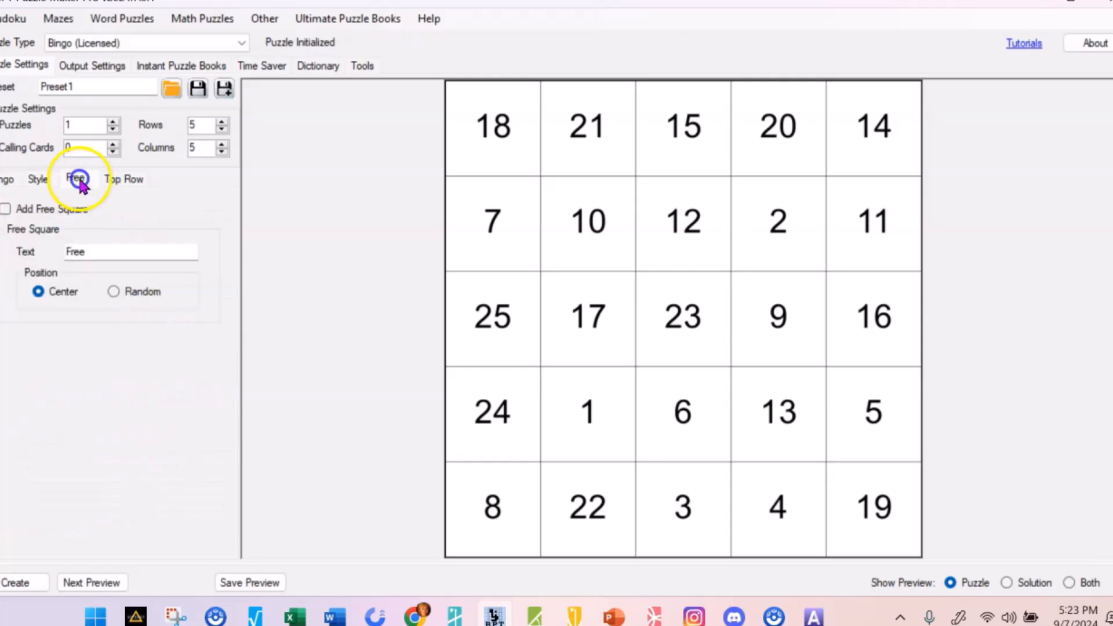
left_click(5, 210)
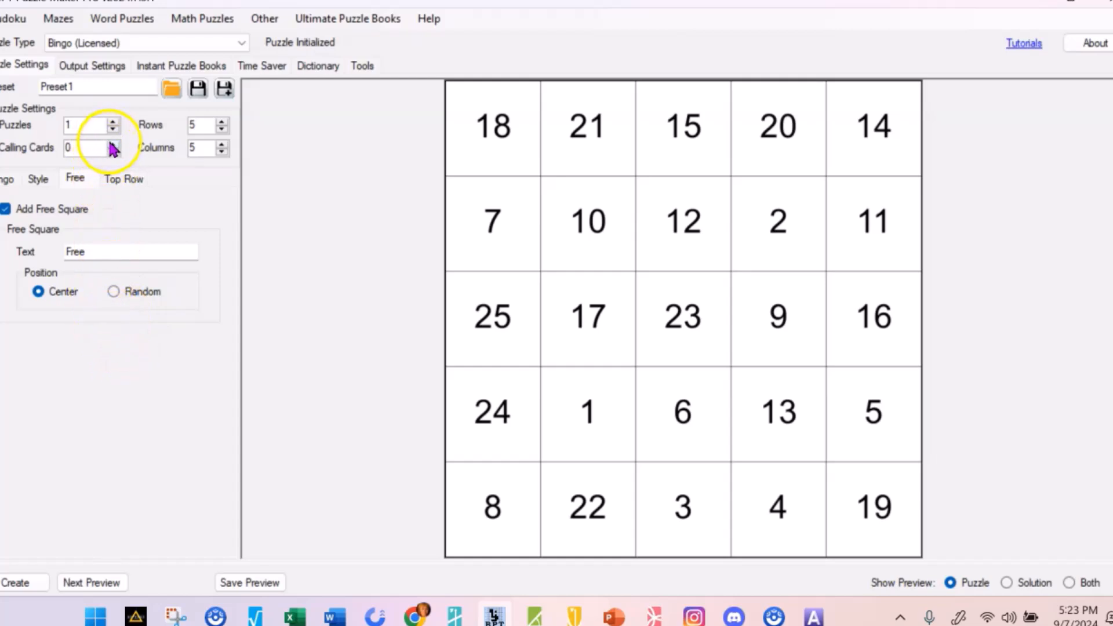
Step: Set the number of puzzles to 40 and the number of calling cards to 2
left_click_drag(98, 126, 57, 126)
left_click(115, 121)
left_click(115, 121)
left_click(115, 122)
left_click(115, 121)
left_click(115, 121)
left_click(115, 122)
left_click(114, 122)
left_click(114, 122)
left_click(114, 121)
left_click(115, 122)
left_click(114, 121)
left_click(114, 121)
left_click(114, 122)
left_click(114, 122)
left_click(114, 121)
left_click(114, 122)
left_click(114, 121)
left_click(114, 122)
left_click(114, 122)
left_click(114, 121)
left_click(114, 122)
left_click(114, 122)
left_click(115, 122)
left_click(115, 121)
left_click(115, 122)
left_click(115, 123)
left_click(114, 123)
left_click(114, 122)
left_click(114, 122)
left_click(114, 123)
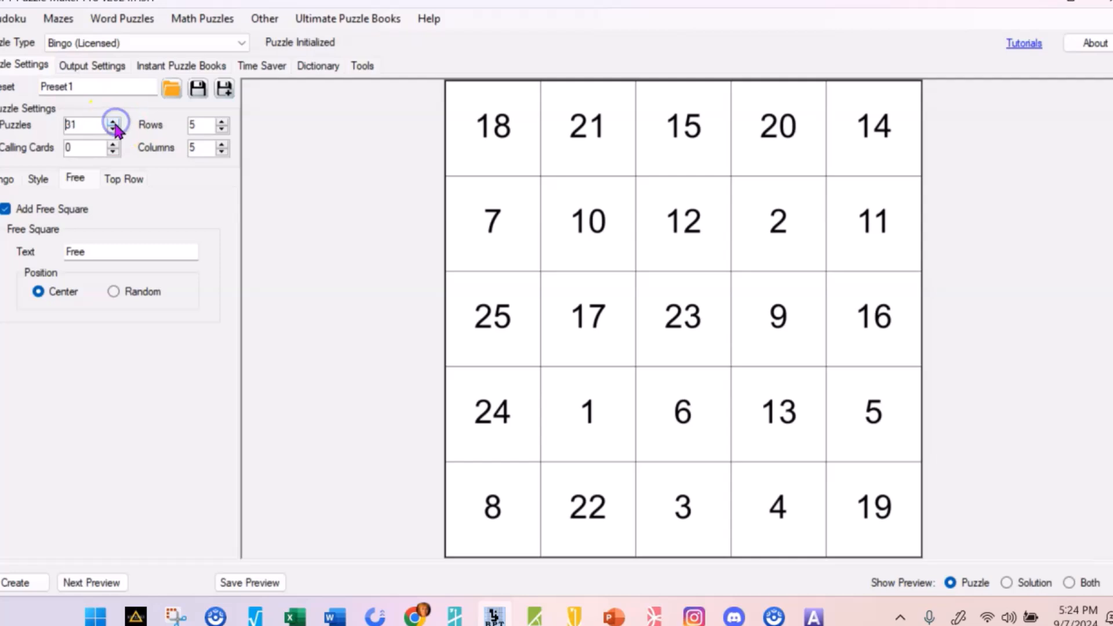
left_click(114, 122)
left_click(113, 122)
left_click(113, 122)
left_click(114, 123)
left_click(114, 122)
left_click(114, 123)
left_click(114, 122)
left_click(113, 123)
left_click(114, 123)
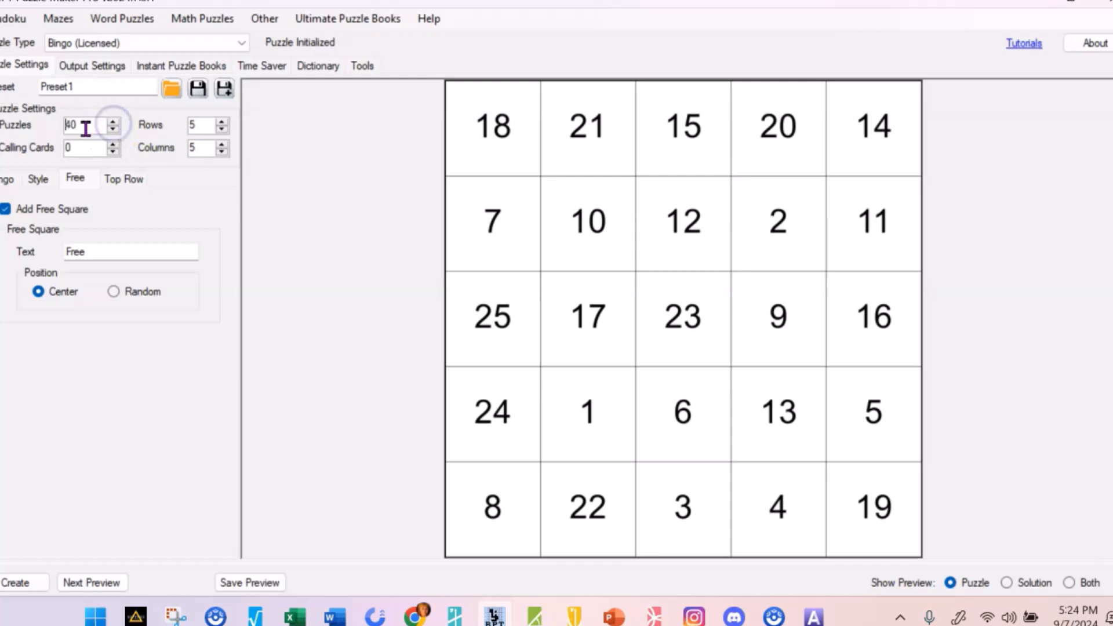
left_click(113, 144)
left_click(113, 144)
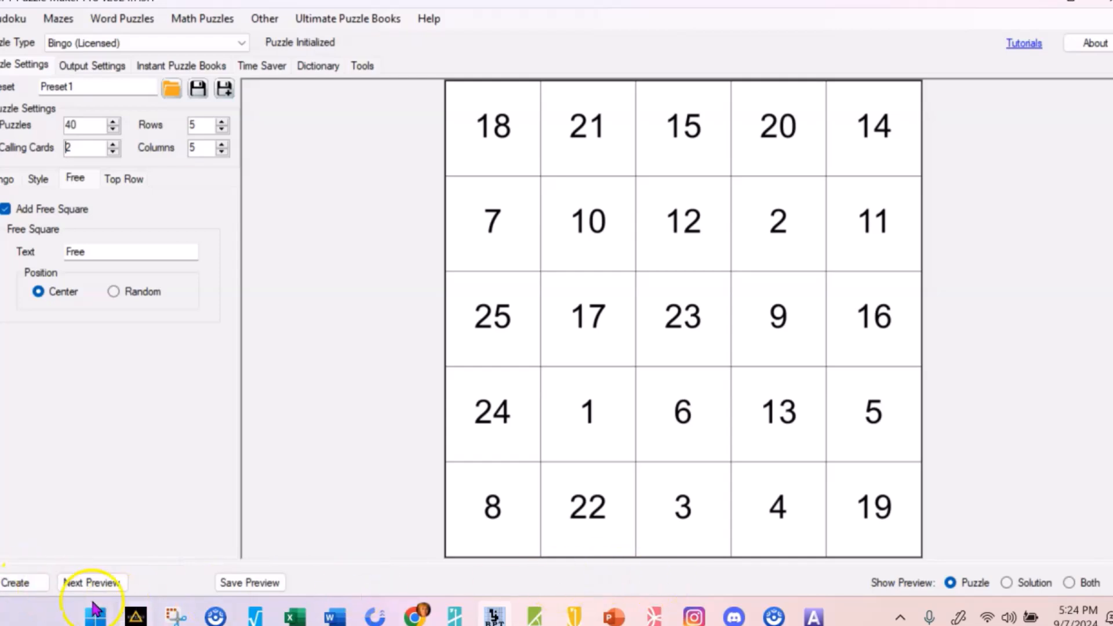
Step: Create the set of monster bingo puzzles and dismiss the completion message
left_click(22, 584)
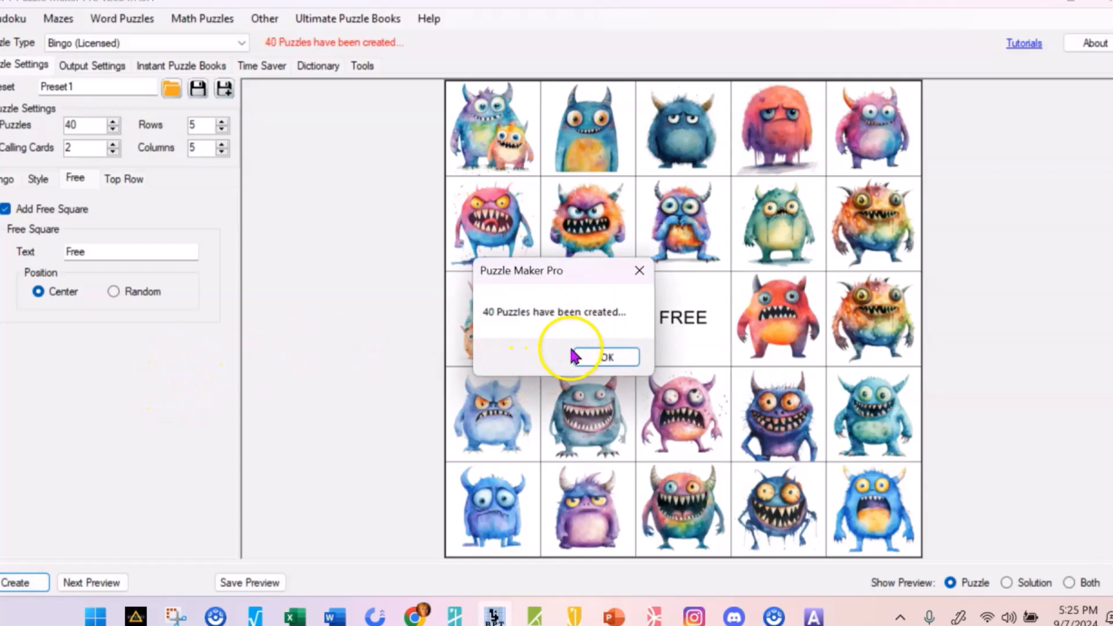
left_click(599, 355)
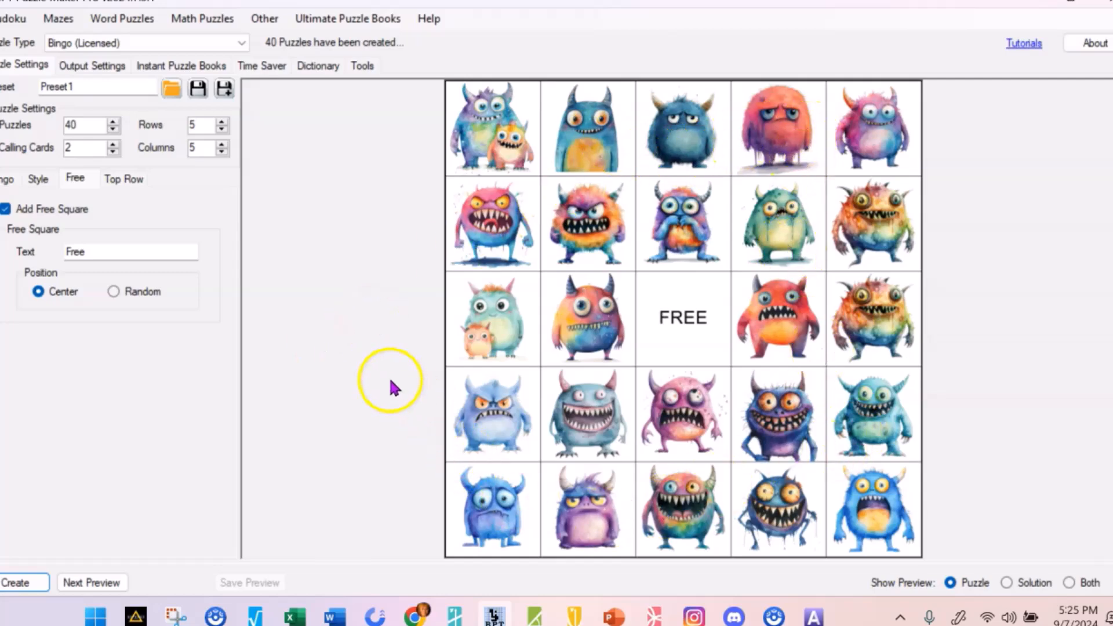
Step: Examine the created bingo card in the preview at a larger zoom and switch the preview to the solution
scroll(388, 381, "up", 1)
scroll(376, 348, "down", 1)
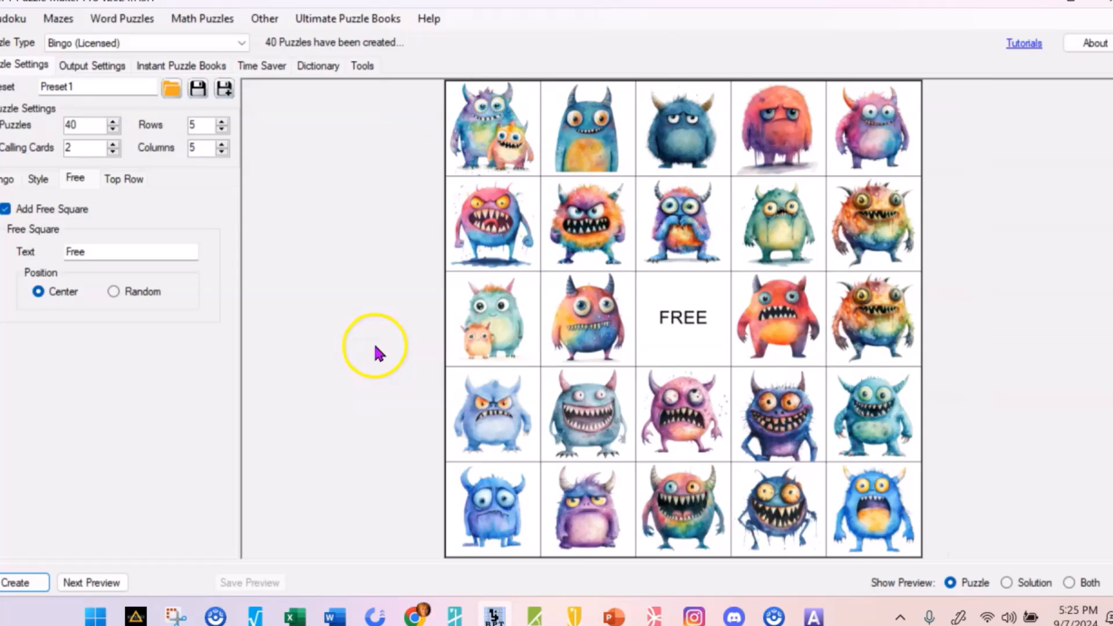
scroll(371, 355, "up", 2)
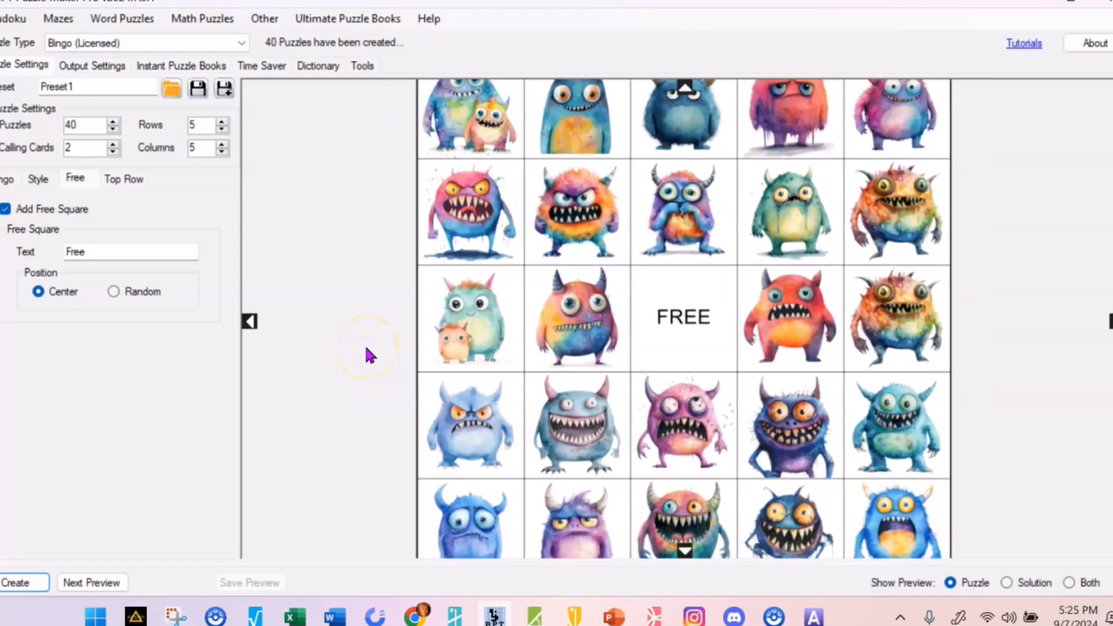
scroll(371, 355, "down", 1)
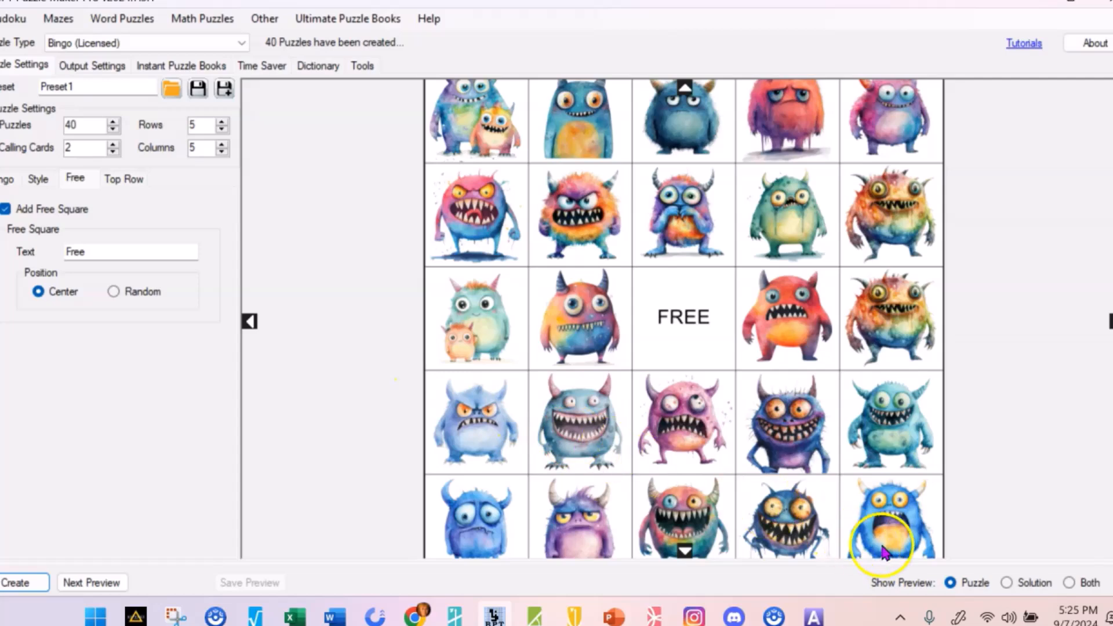
left_click(1007, 583)
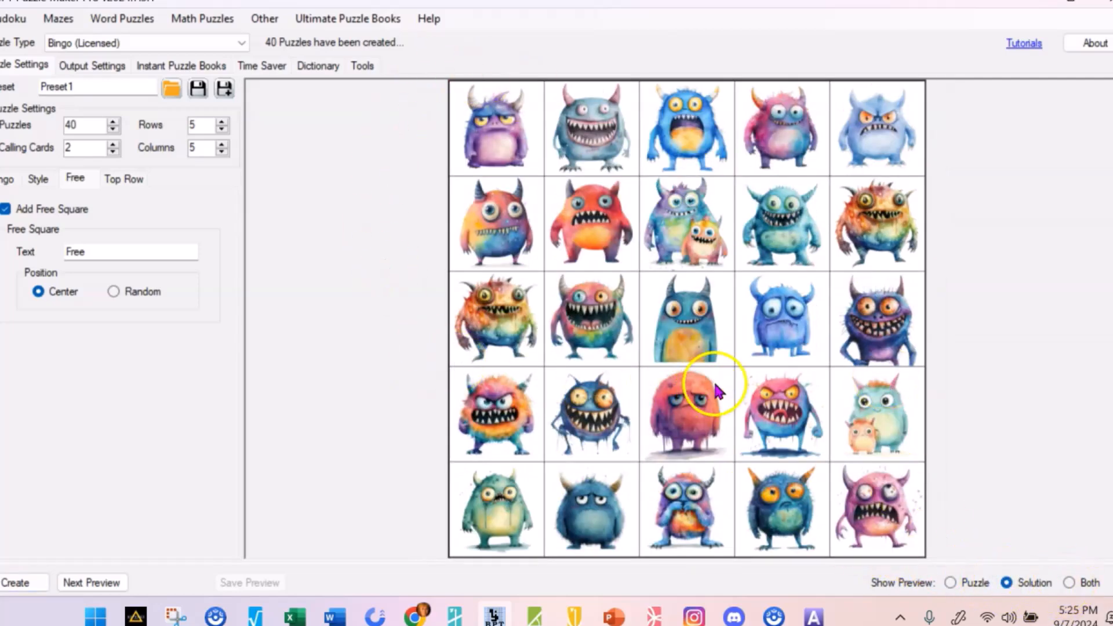